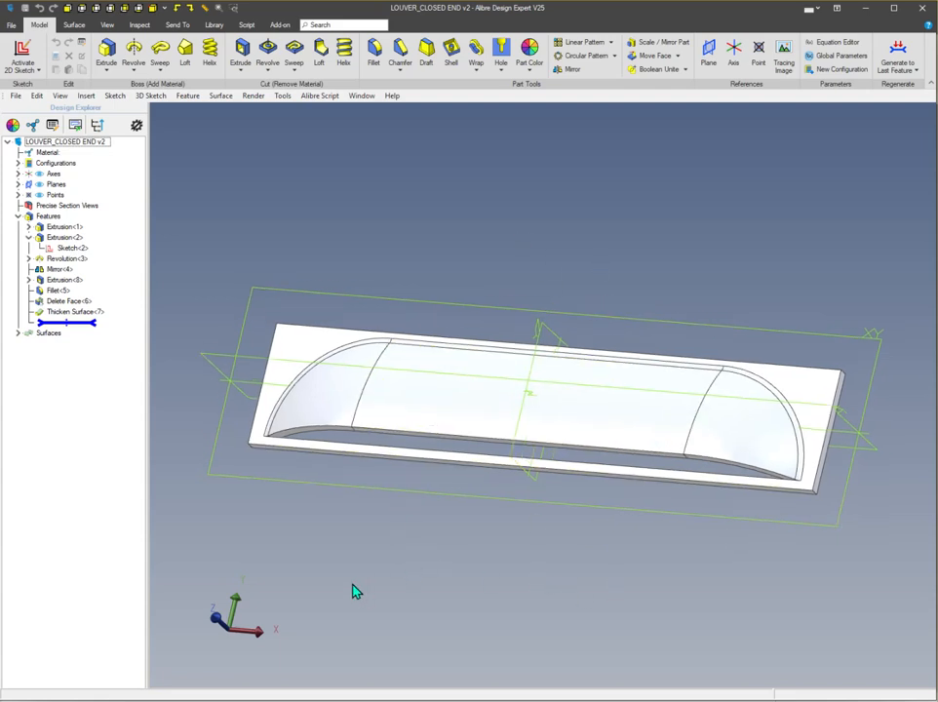
Open the Equation Editor and review the louver's length, width, opening, material thickness and pull-back angle parameters against the model
right_click_drag(496, 577, 611, 598)
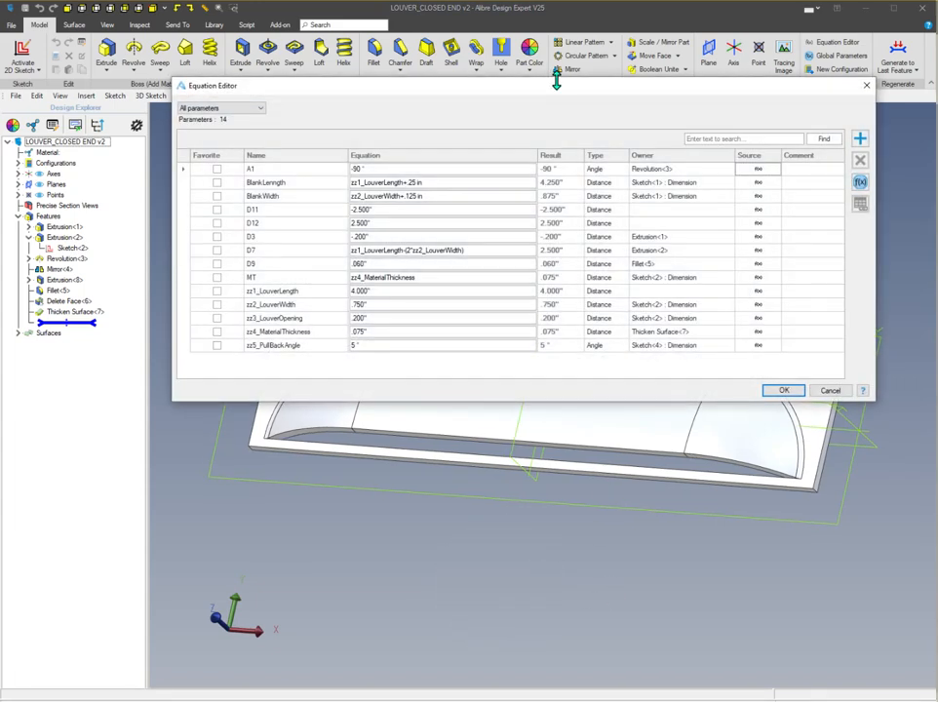
left_click_drag(557, 81, 551, 122)
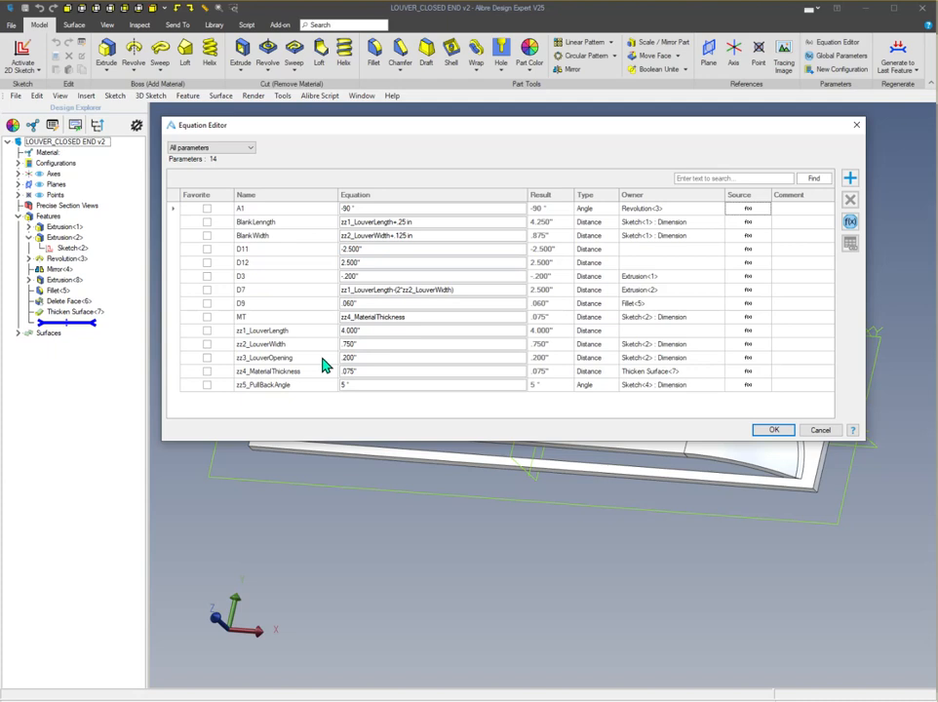
middle_click_drag(542, 540, 475, 551)
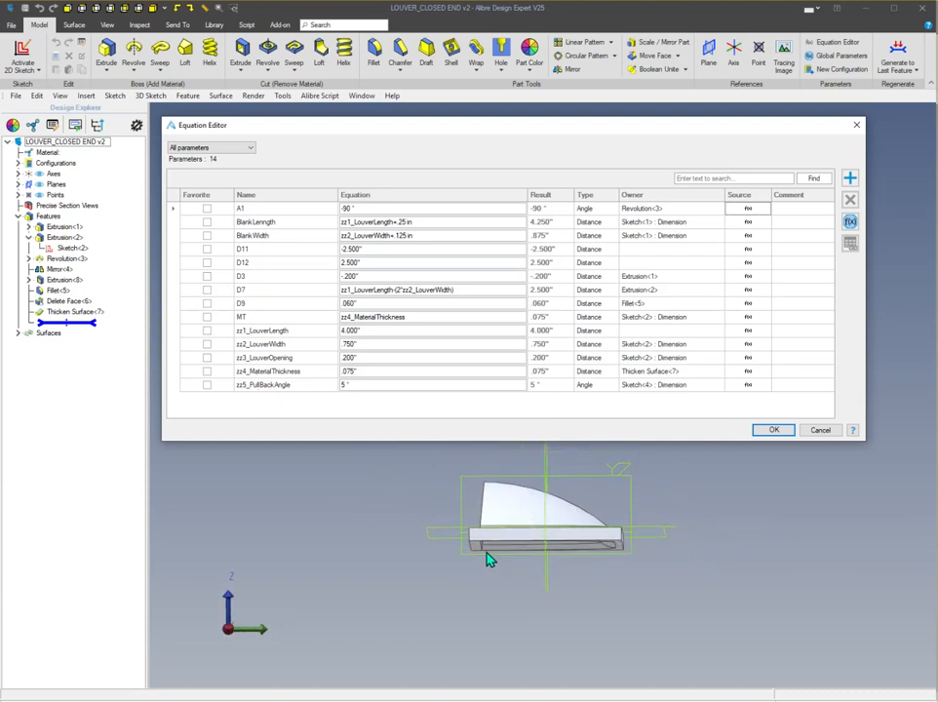
middle_click_drag(526, 478, 490, 524)
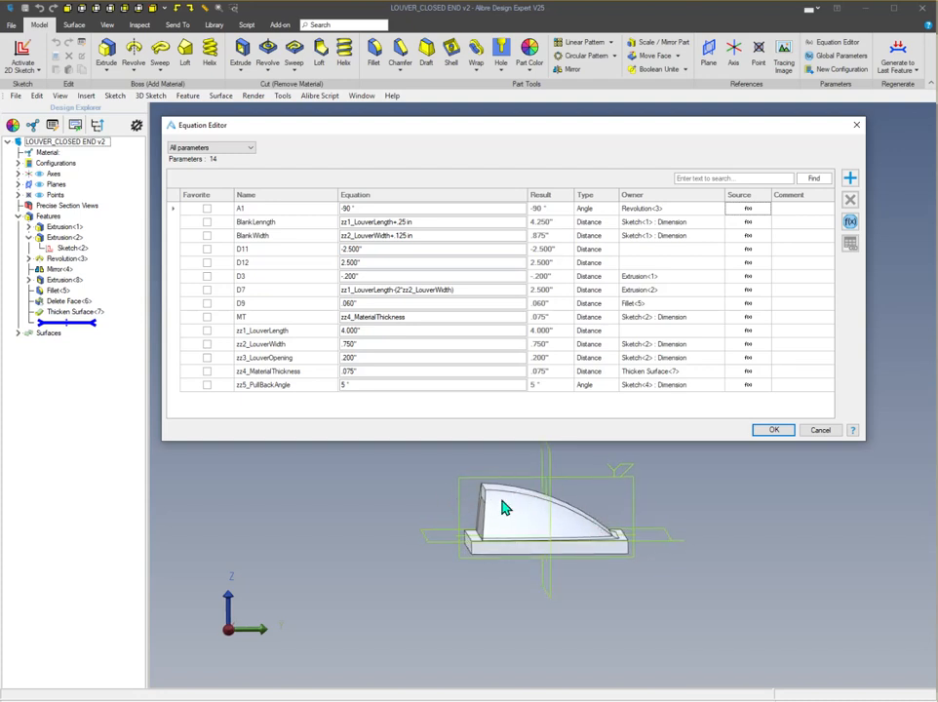
middle_click_drag(519, 523, 596, 579)
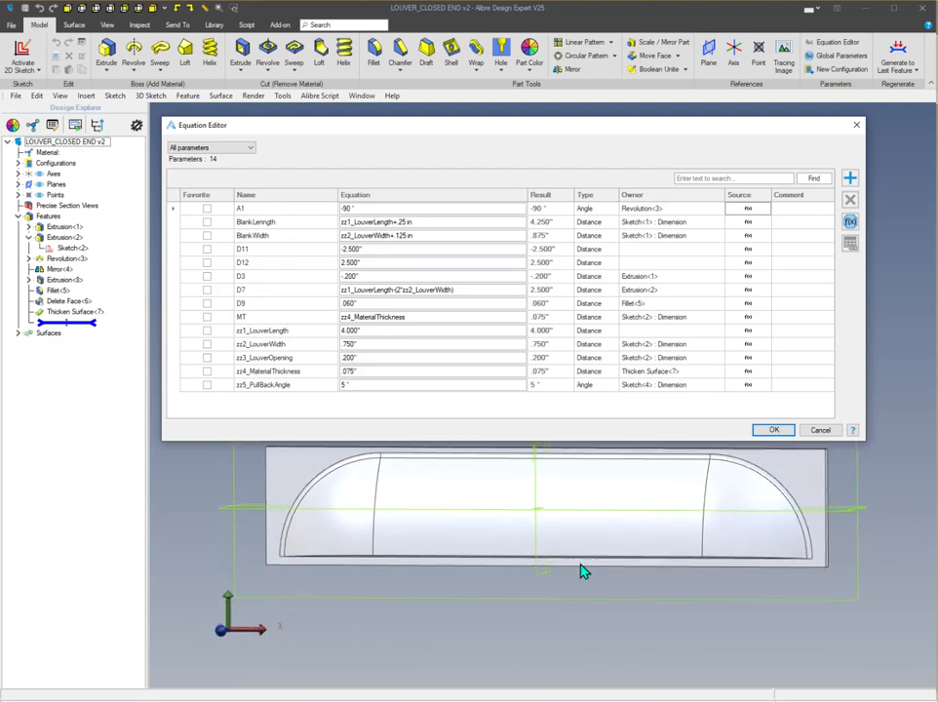
middle_click_drag(507, 624, 450, 428)
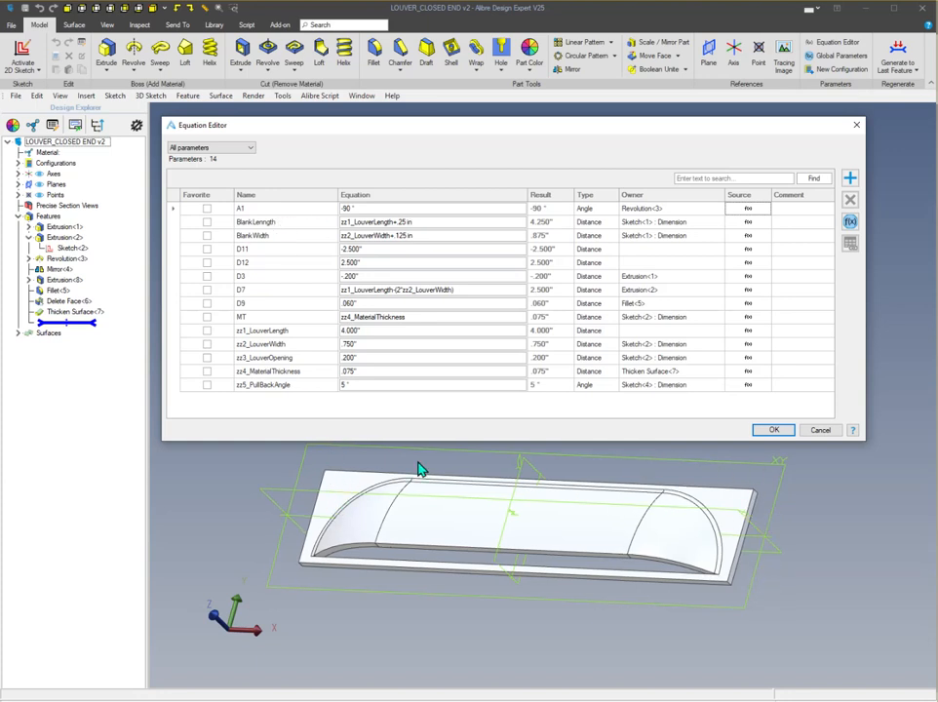
Examine the blank length and blank width equations against the flat border around the louver, and close the Equation Editor
left_click(421, 222)
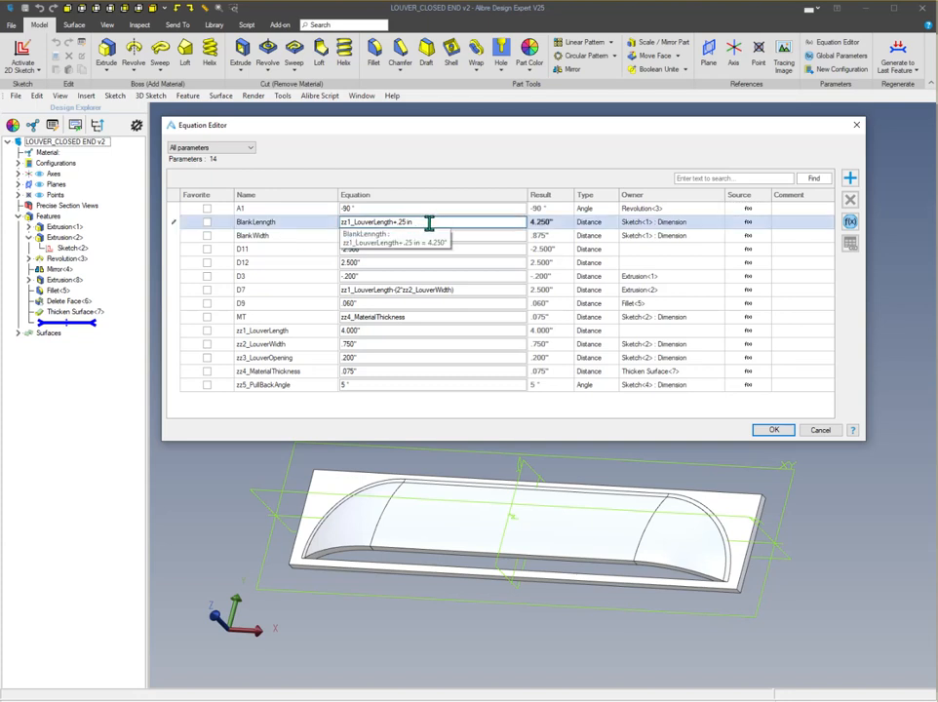
left_click(440, 235)
middle_click_drag(448, 450, 261, 469)
middle_click_drag(505, 464, 252, 512)
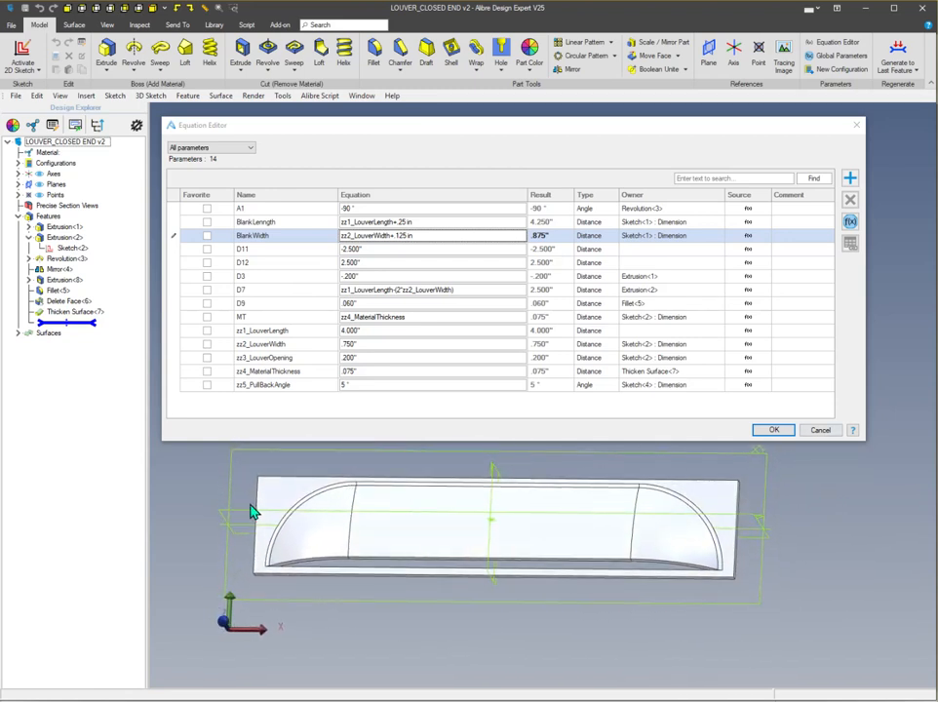
middle_click_drag(892, 505, 768, 475)
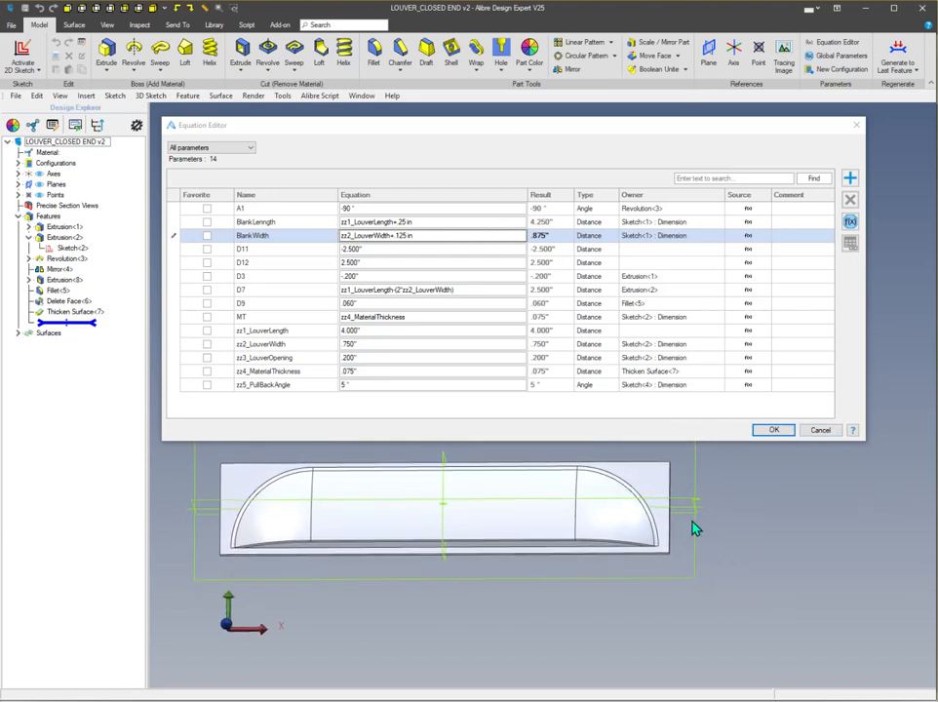
middle_click_drag(601, 574, 685, 565)
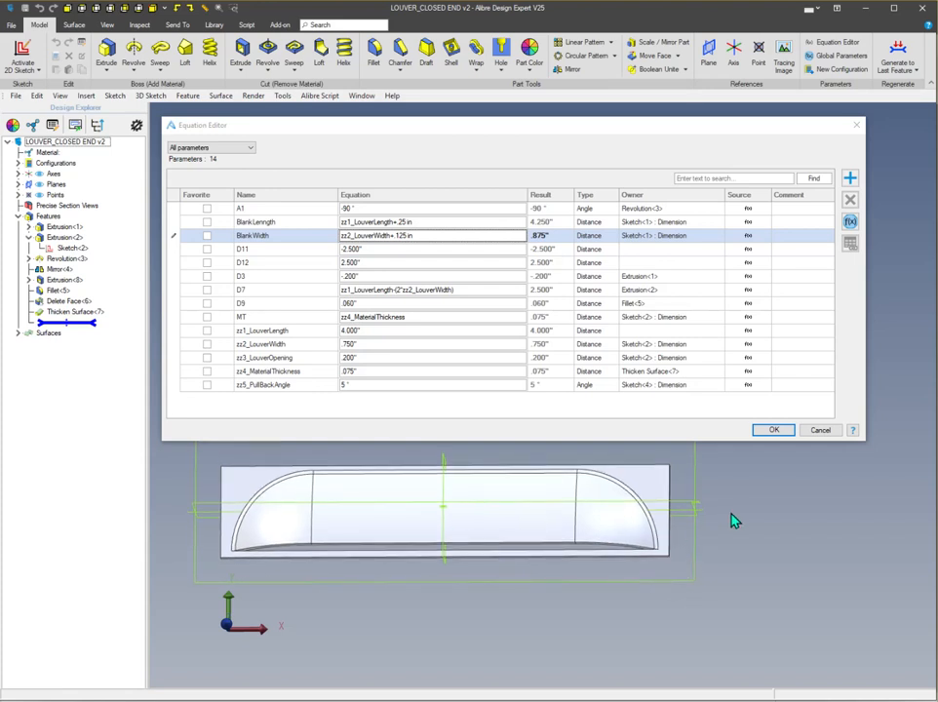
middle_click_drag(755, 521, 663, 497)
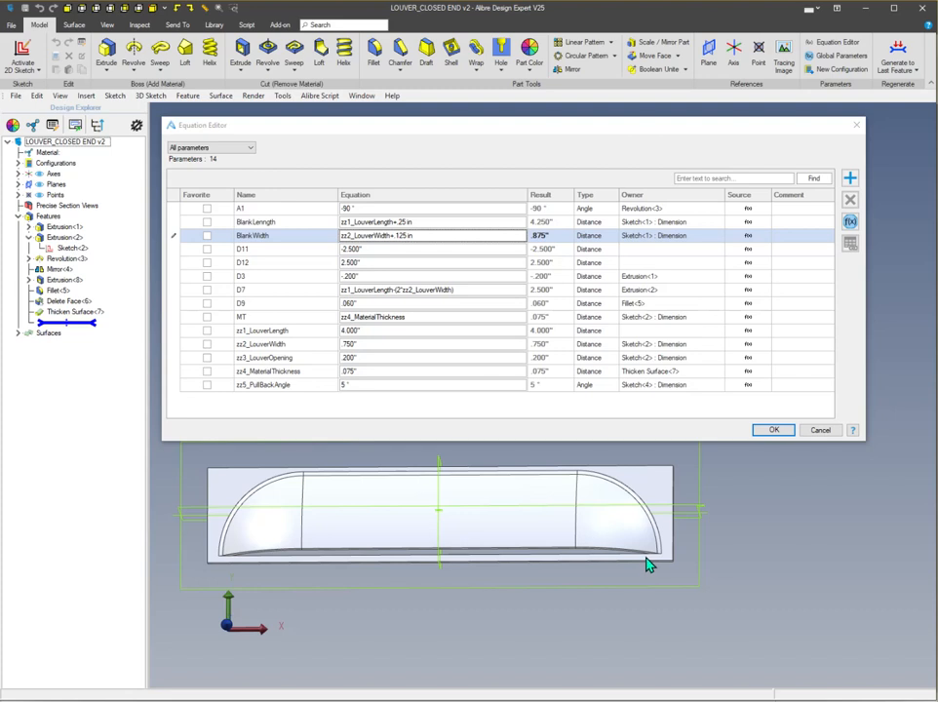
middle_click_drag(639, 559, 566, 560)
middle_click_drag(498, 549, 709, 560)
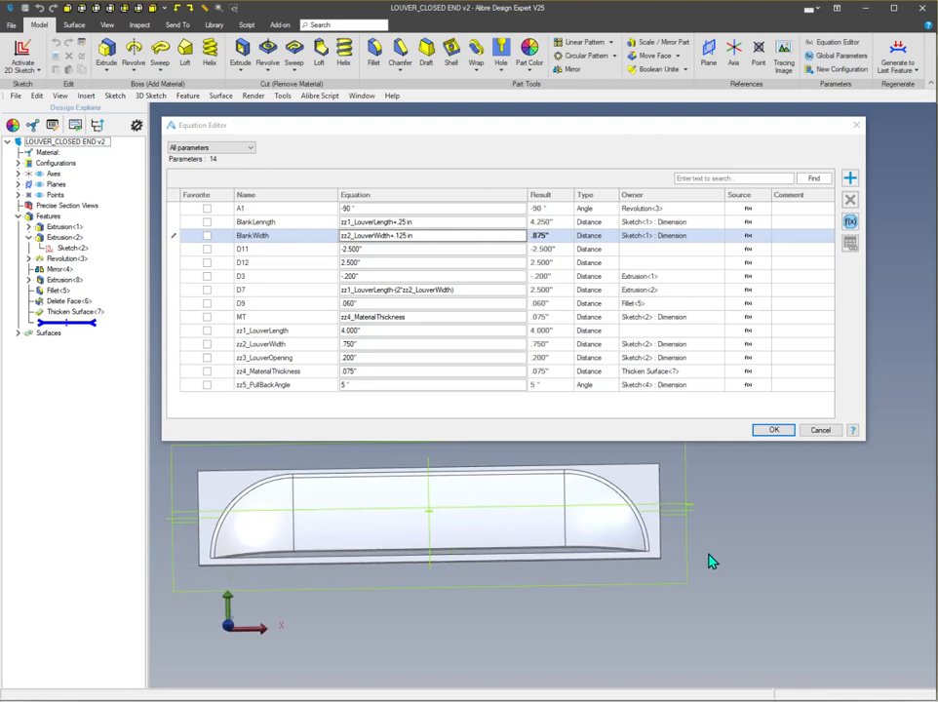
middle_click_drag(766, 558, 658, 555)
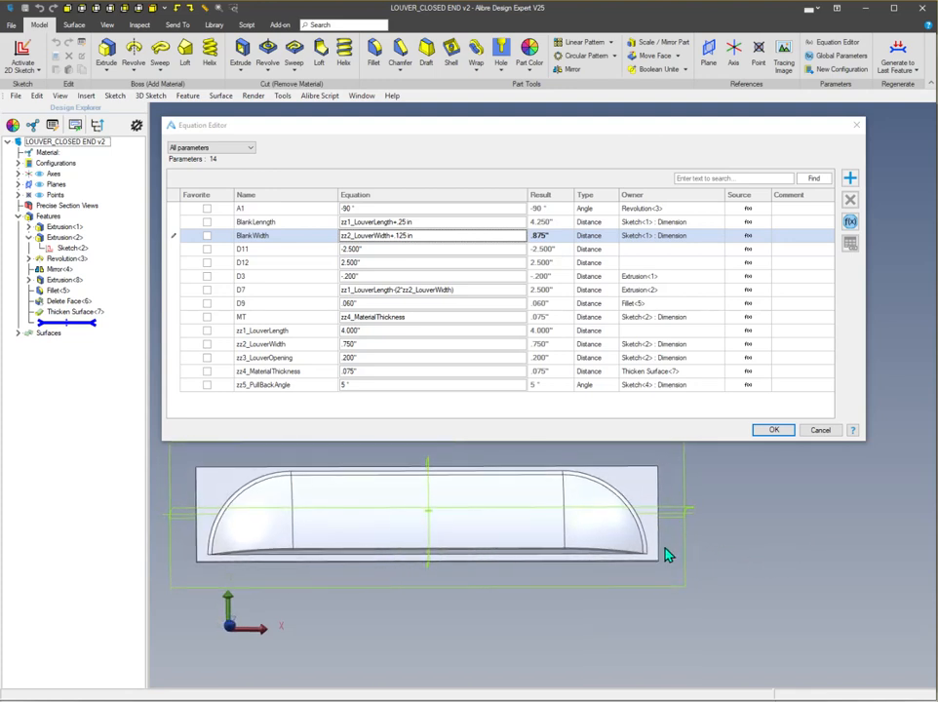
mouse_move(728, 575)
middle_mouse_down()
mouse_move(750, 575)
mouse_move(729, 574)
middle_mouse_up()
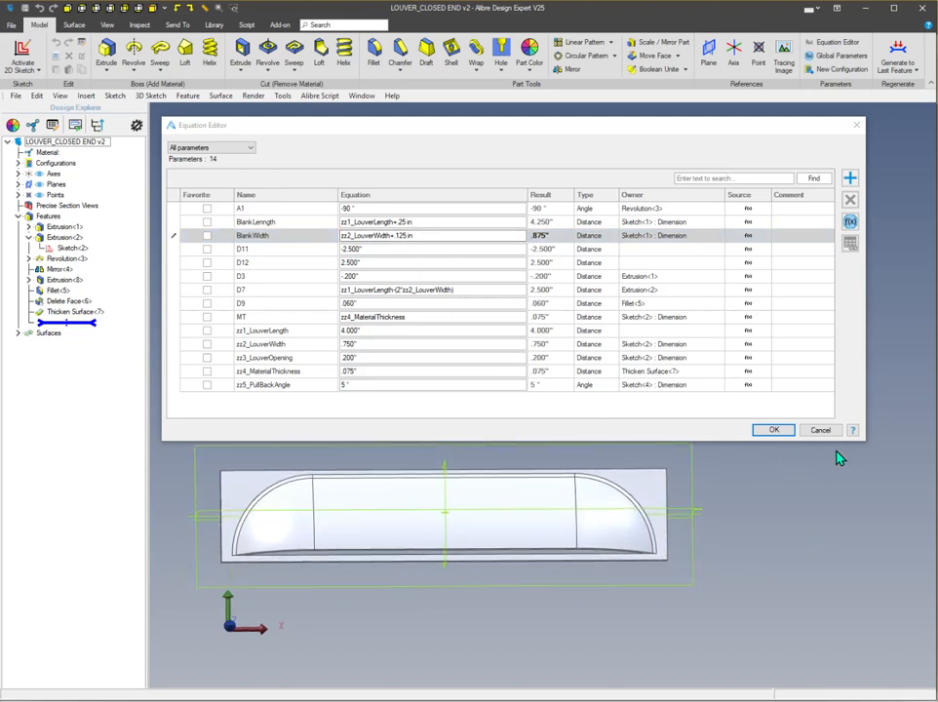
left_click(780, 437)
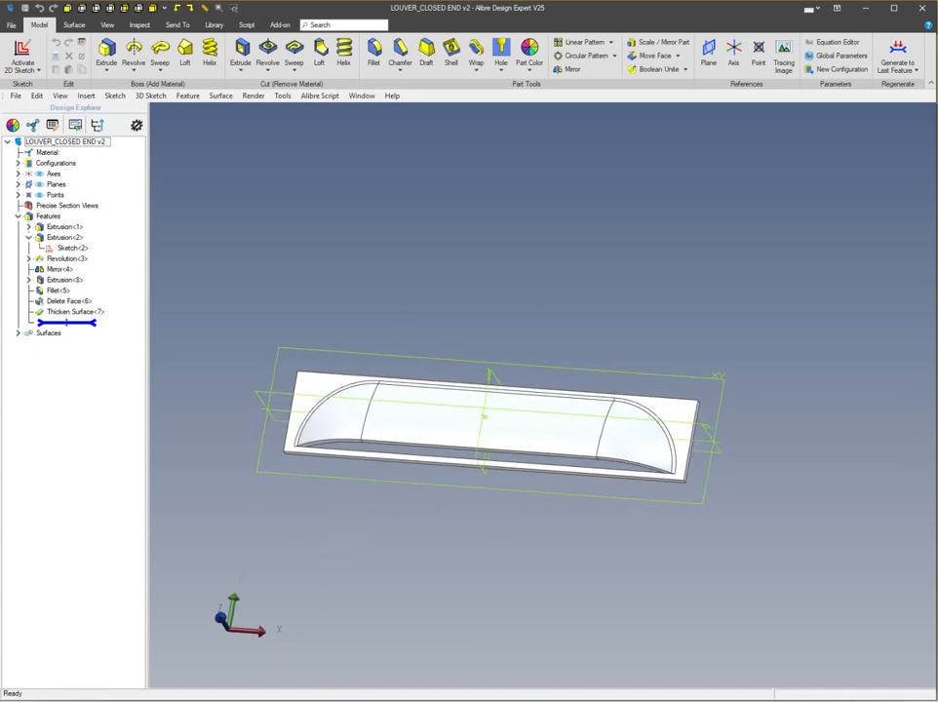
Switch to Adobe Acrobat Reader to consult the closed end louver parameter drawing, and return to the Alibre Design part
left_click(558, 700)
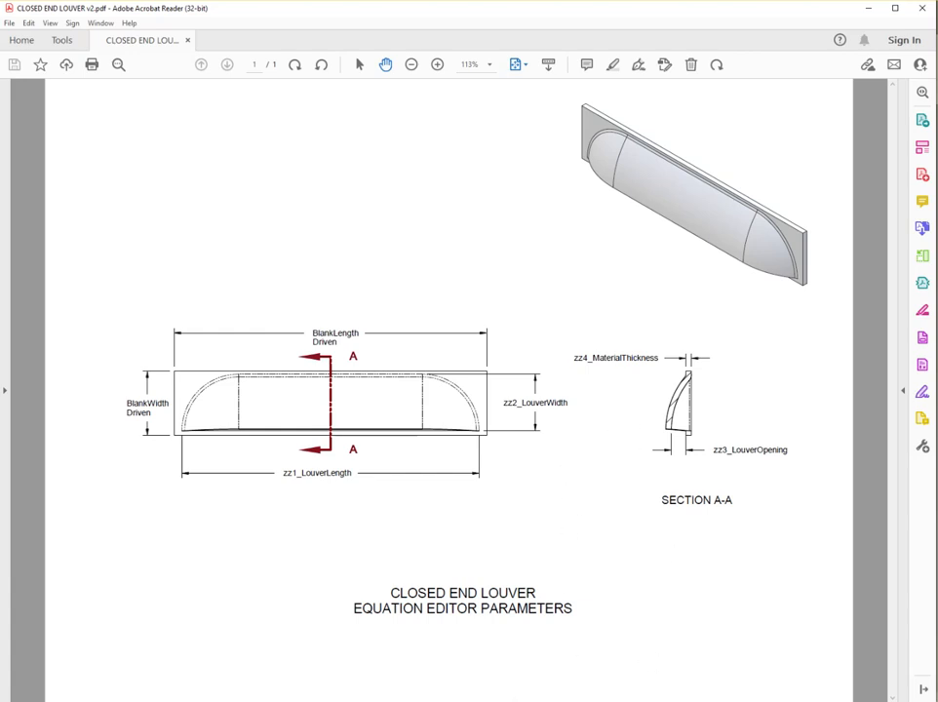
key("alt+Tab")
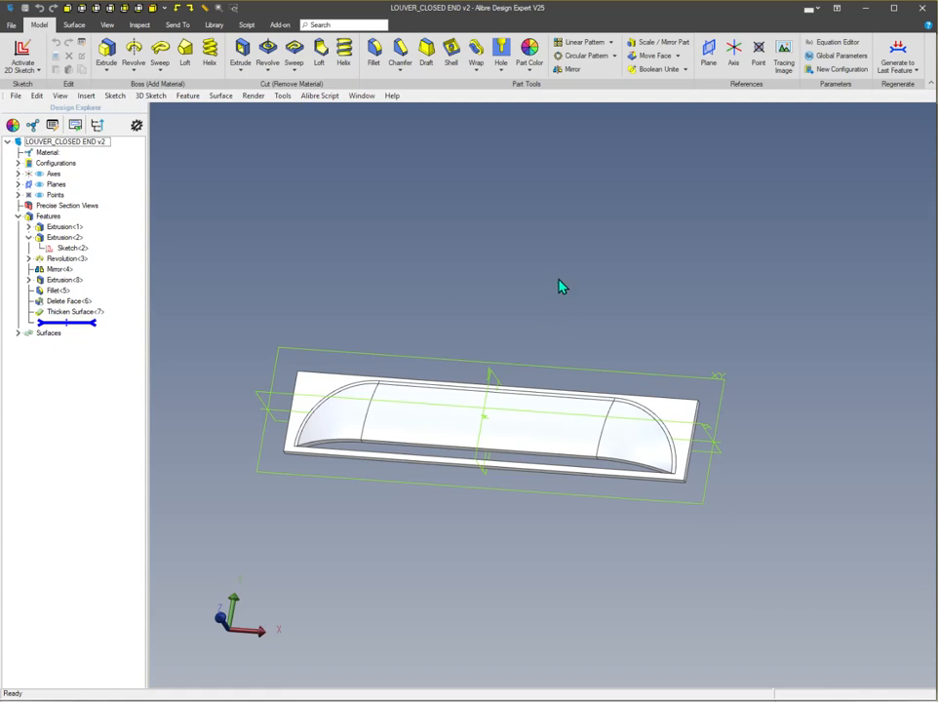
Examine the louver part from the front and at an angle, including its blank border, curved closed ends and opening
middle_click_drag(583, 313, 487, 321)
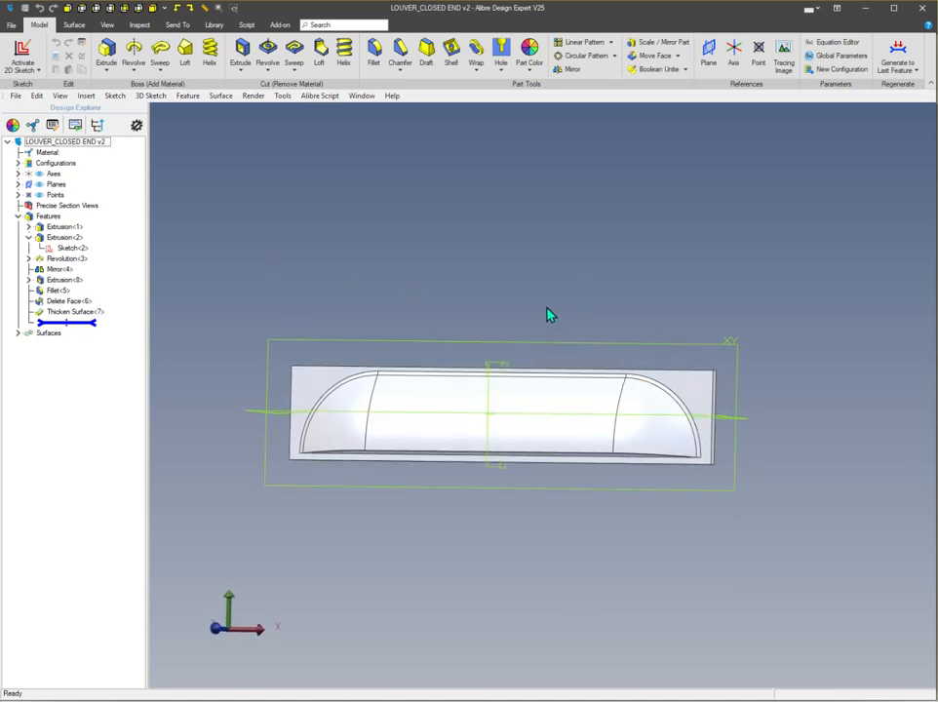
middle_click_drag(547, 308, 546, 309)
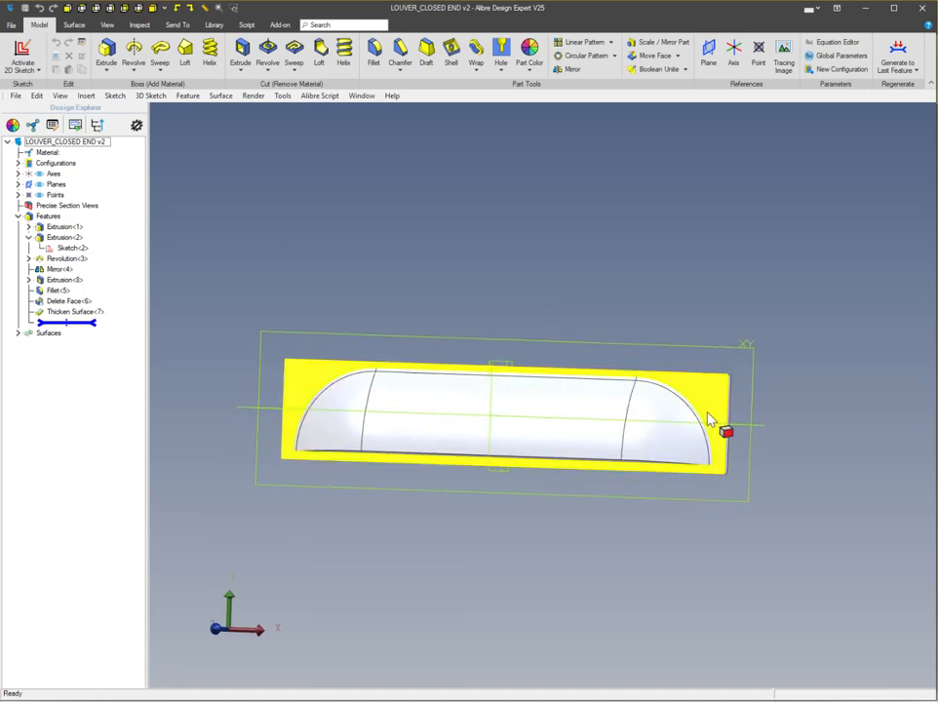
middle_click_drag(708, 419, 673, 402)
middle_click_drag(499, 535, 786, 478)
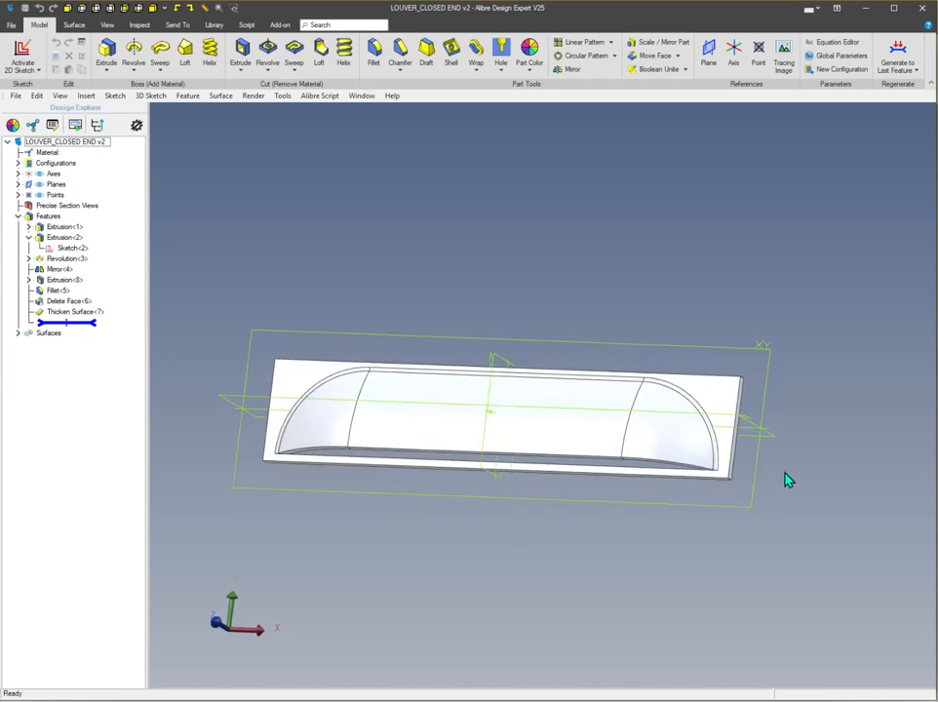
middle_click_drag(790, 421, 788, 465)
middle_click_drag(708, 262, 792, 413)
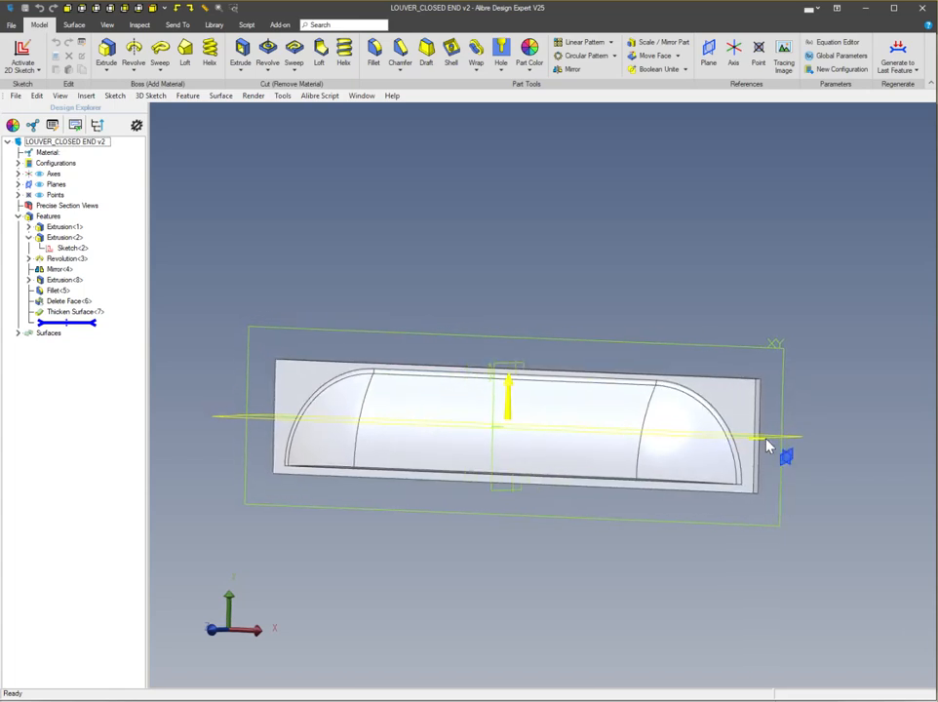
mouse_move(532, 260)
middle_mouse_down()
mouse_move(523, 262)
mouse_move(523, 251)
middle_mouse_up()
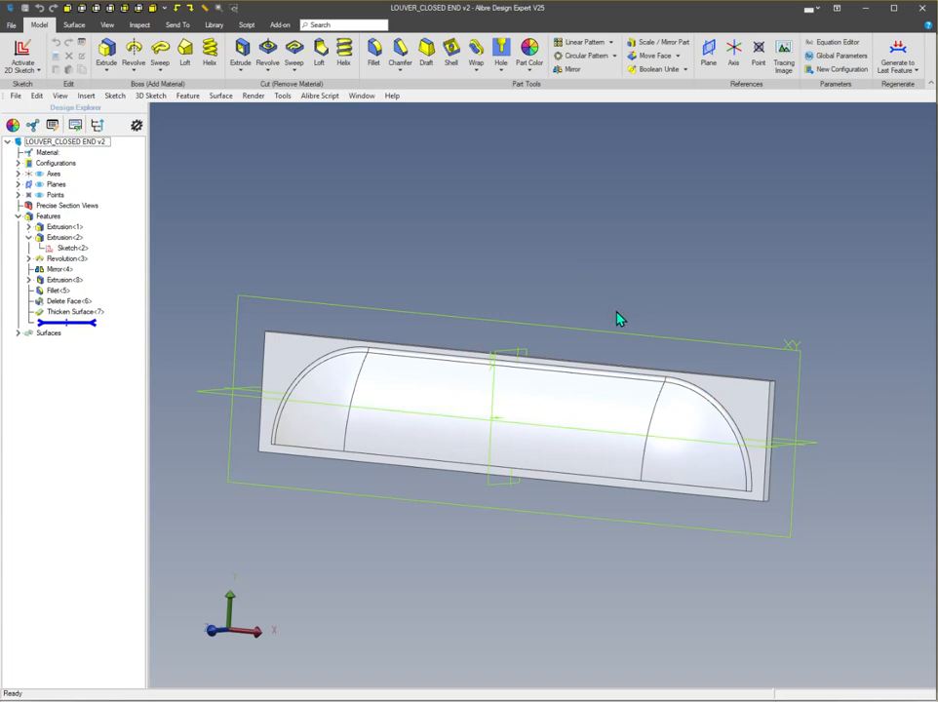
middle_click_drag(658, 283, 626, 319)
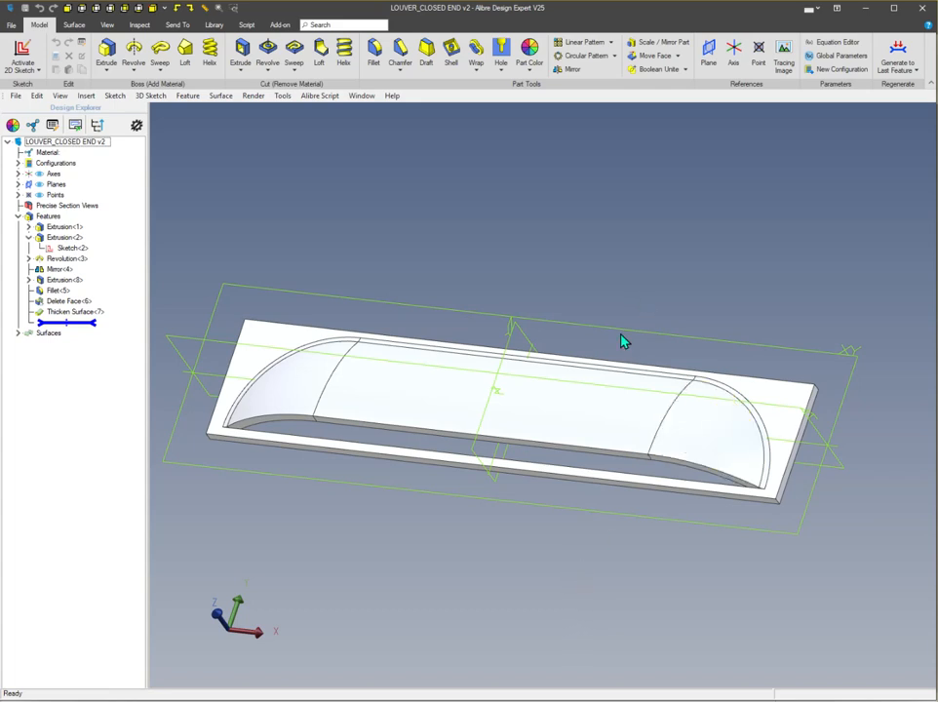
middle_click_drag(469, 559, 569, 492)
scroll(598, 415, "down", 1)
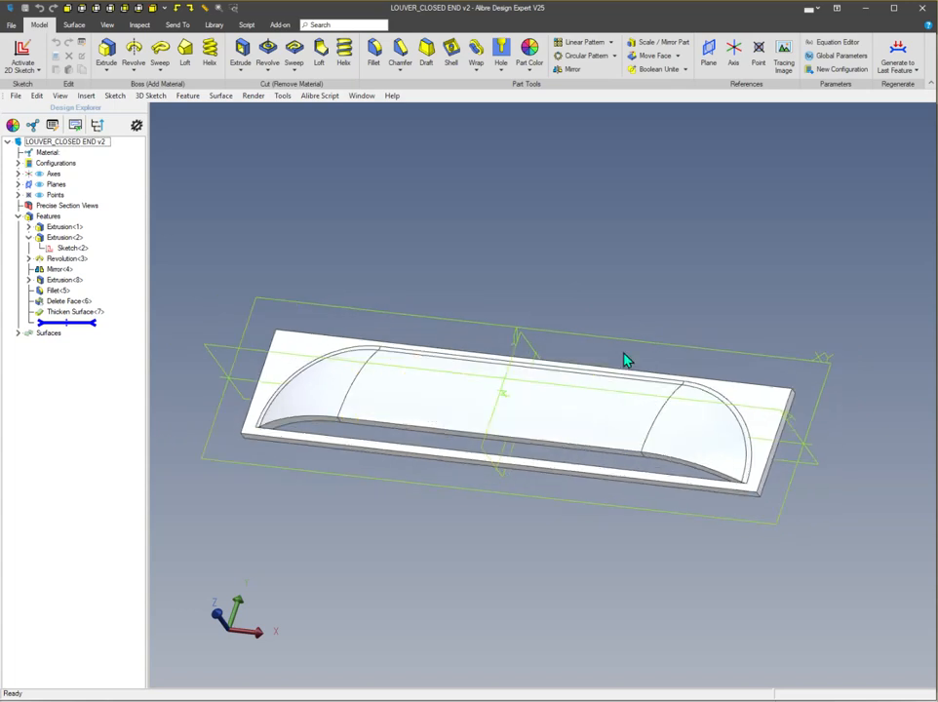
scroll(620, 400, "up", 1)
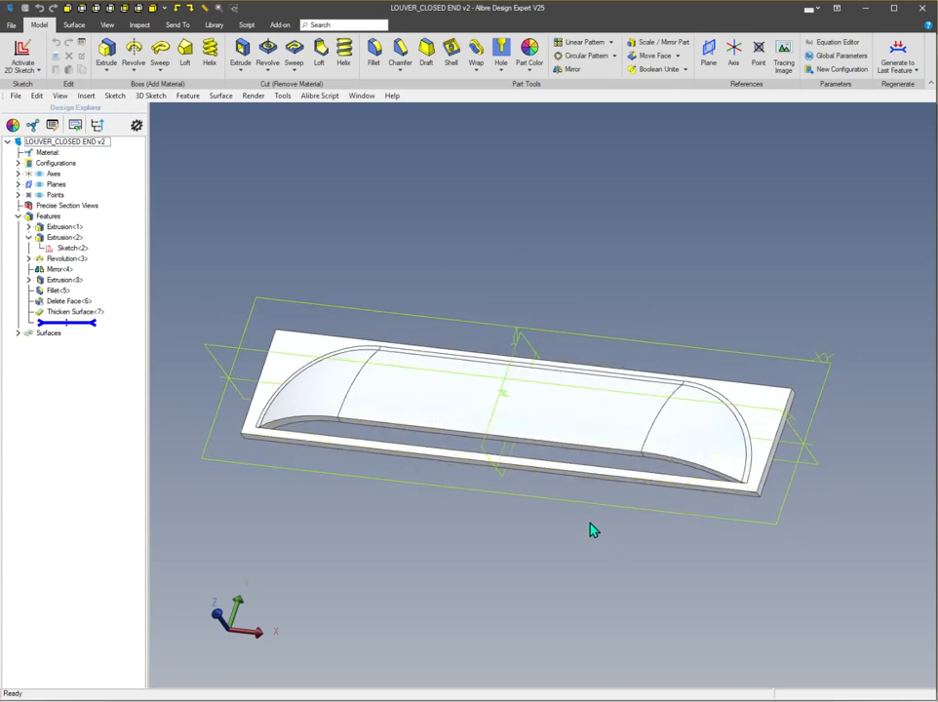